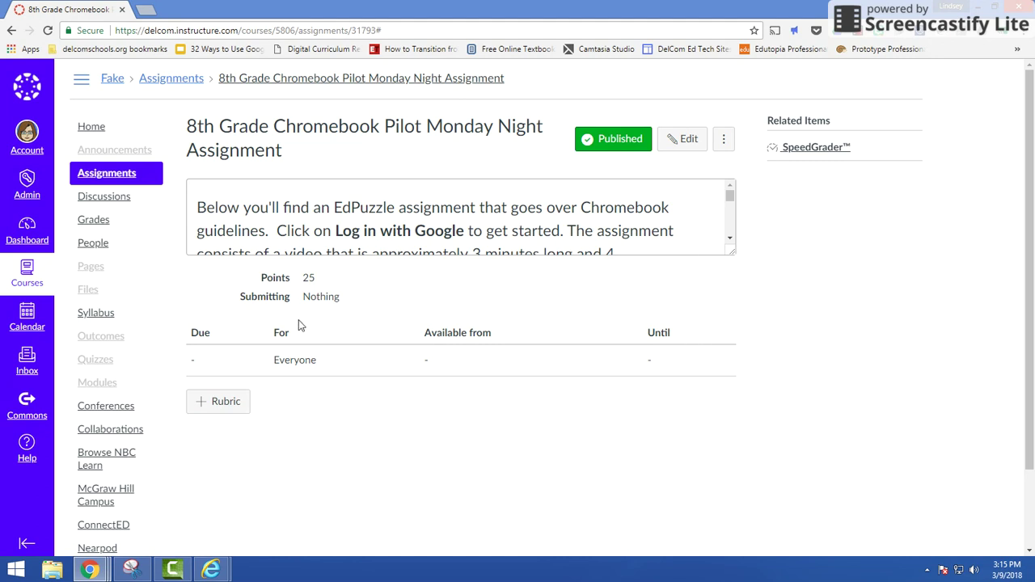
Add a new rubric to the assignment and edit its default 5-point criterion
click(226, 404)
scroll(400, 338, down, 1)
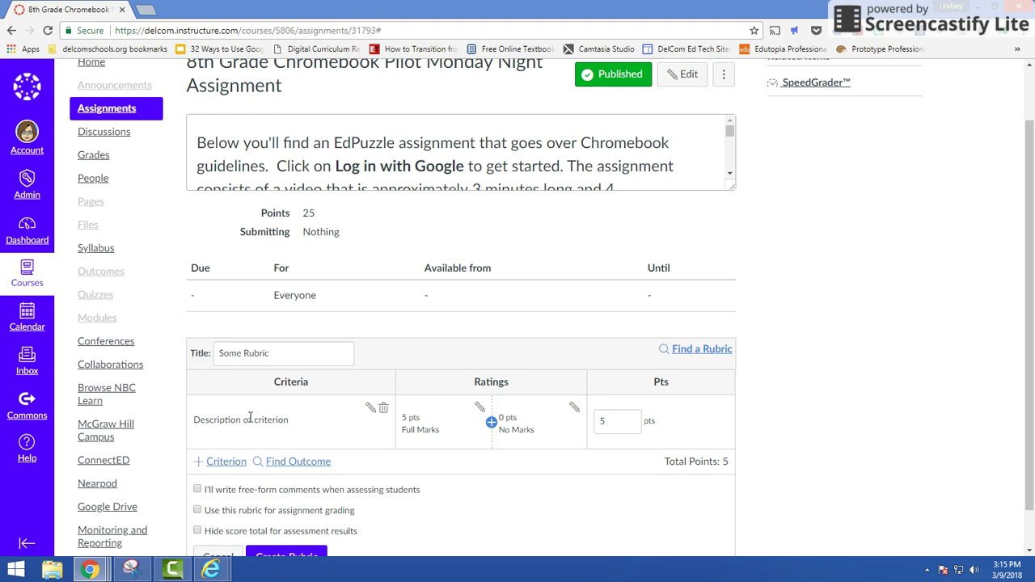
click(370, 410)
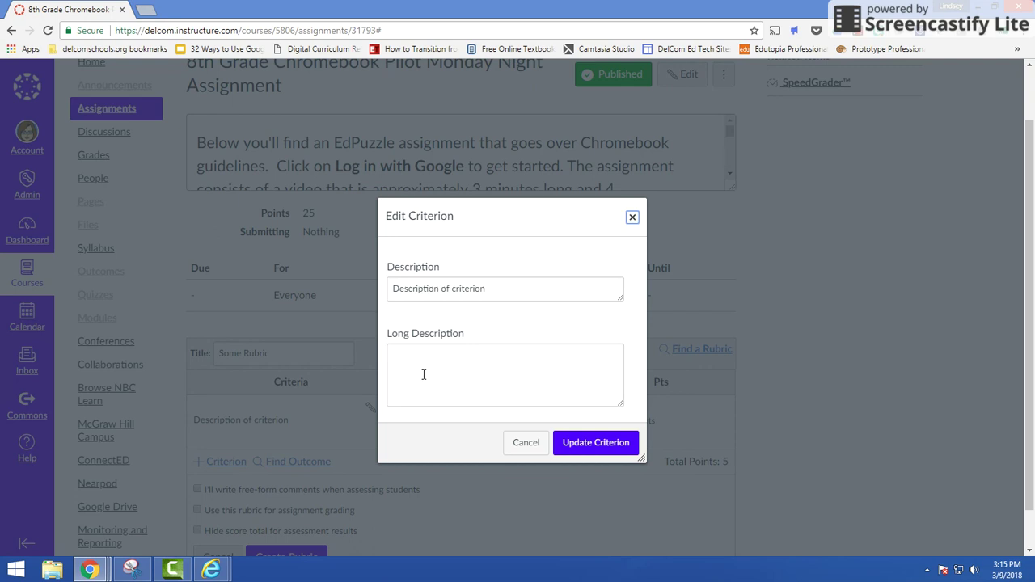
Replace the default criterion's description with 'Introduction' and save it
click(494, 287)
drag(513, 289, 340, 286)
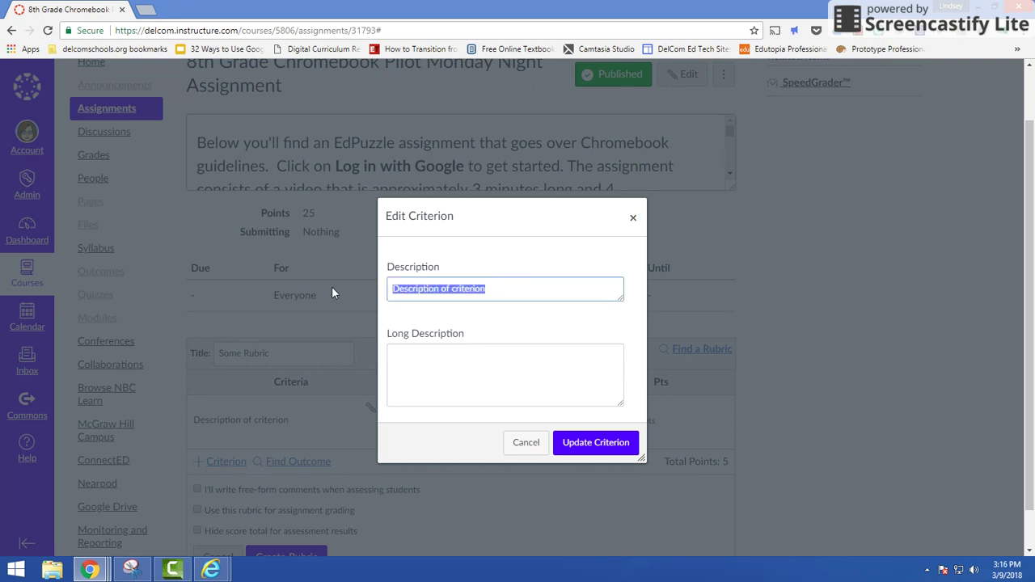
text(Introduc)
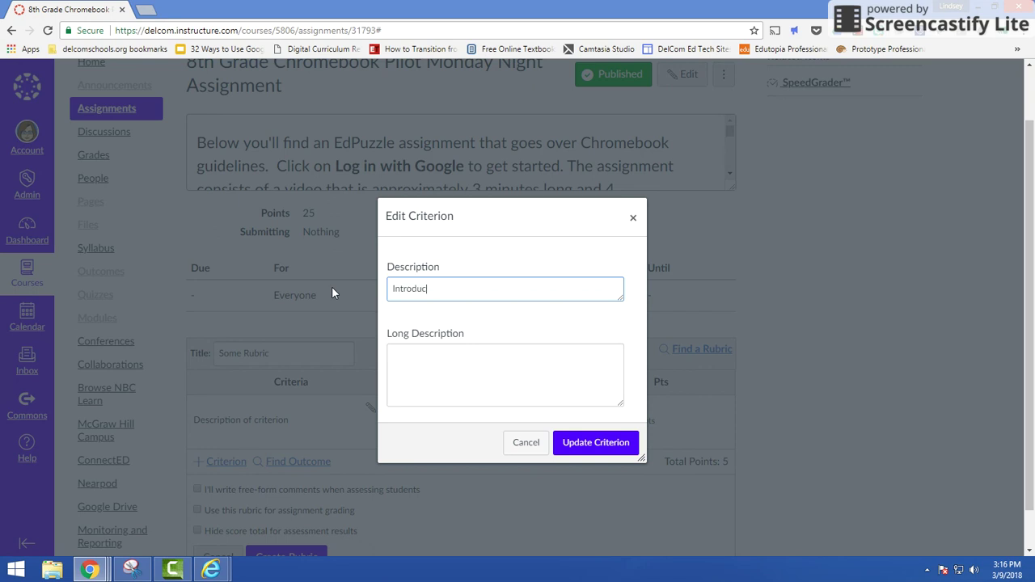
text(tion)
click(584, 448)
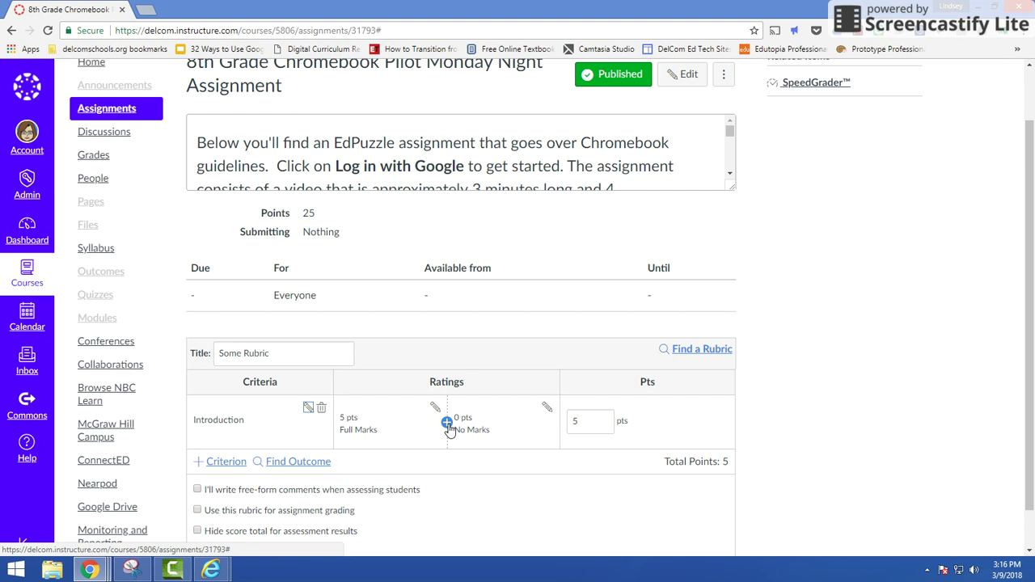
Insert an untitled 3-point rating between Introduction's 5-point and 0-point ratings
click(447, 424)
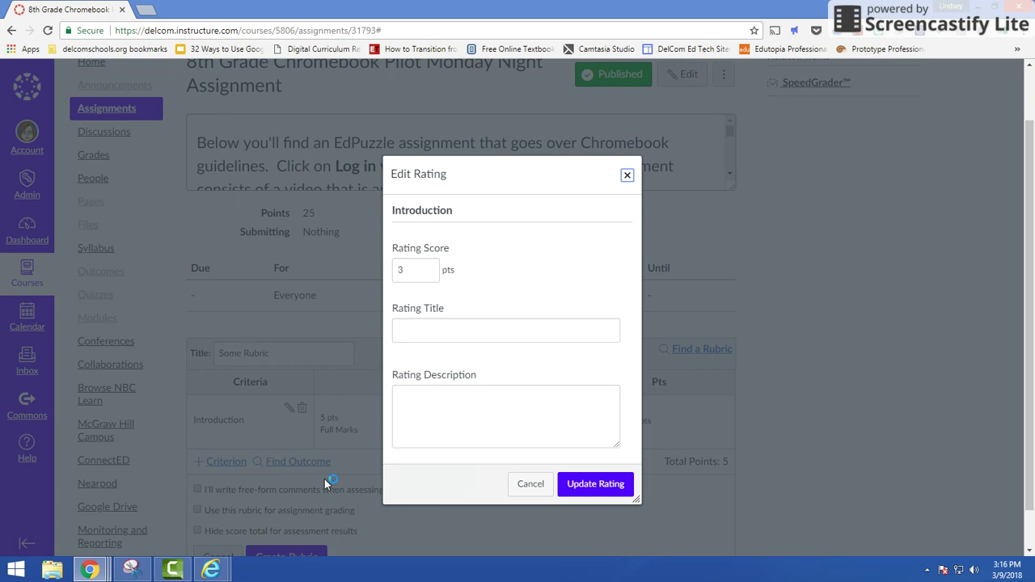
click(475, 326)
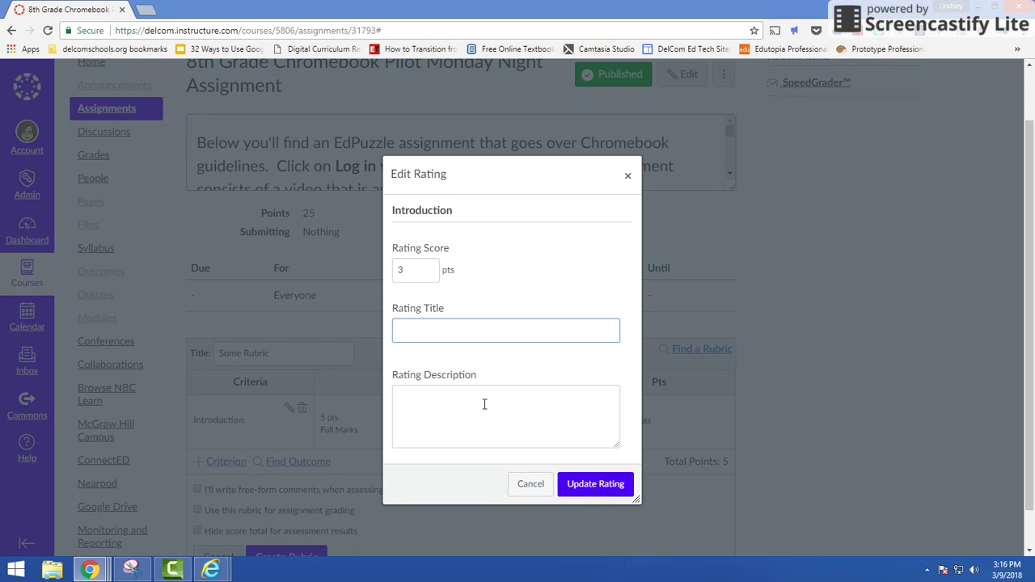
click(606, 485)
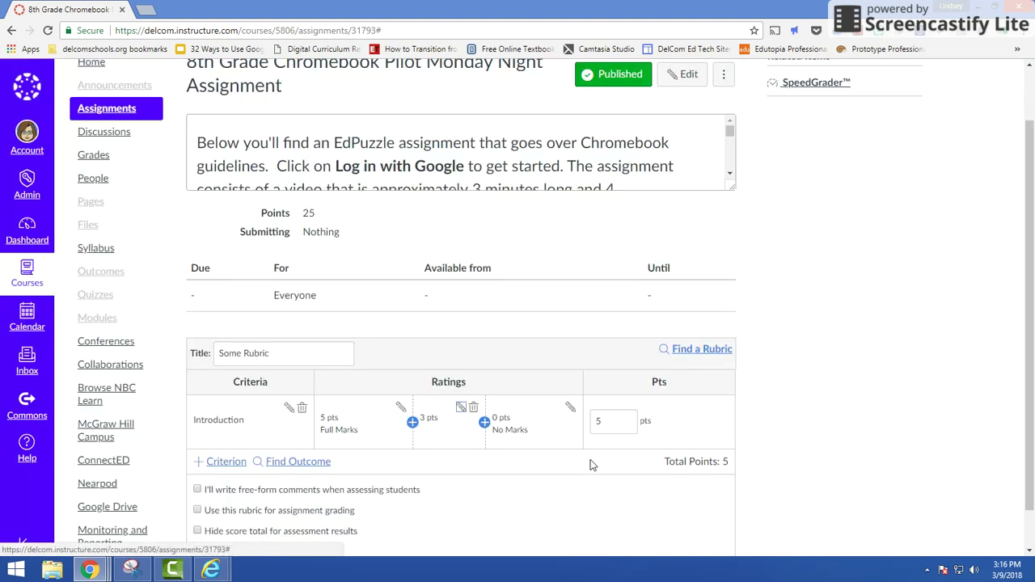
scroll(561, 360, down, 1)
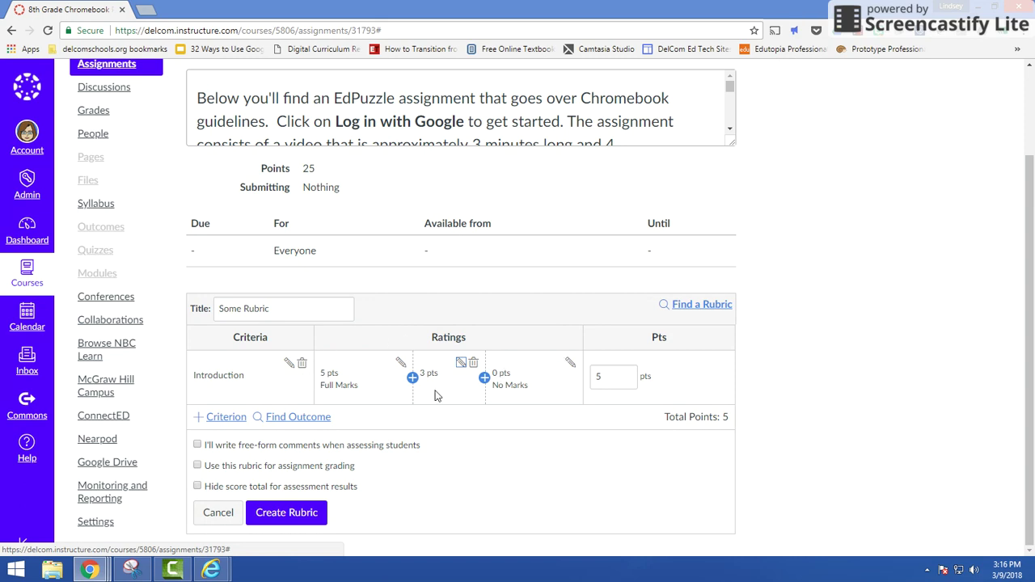
Create a new criterion named 'Body Paragraph 1'
click(231, 422)
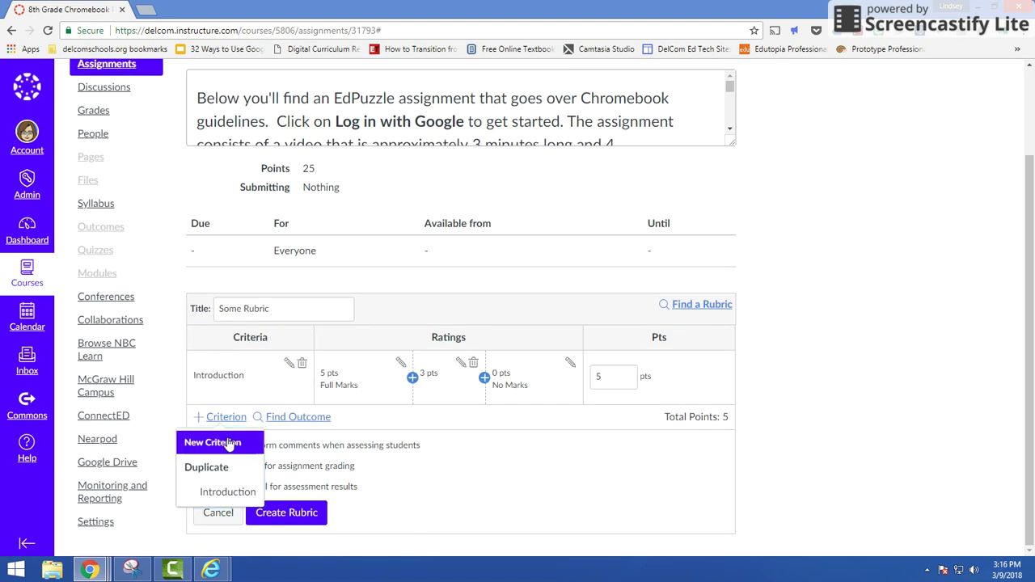
click(230, 446)
click(492, 297)
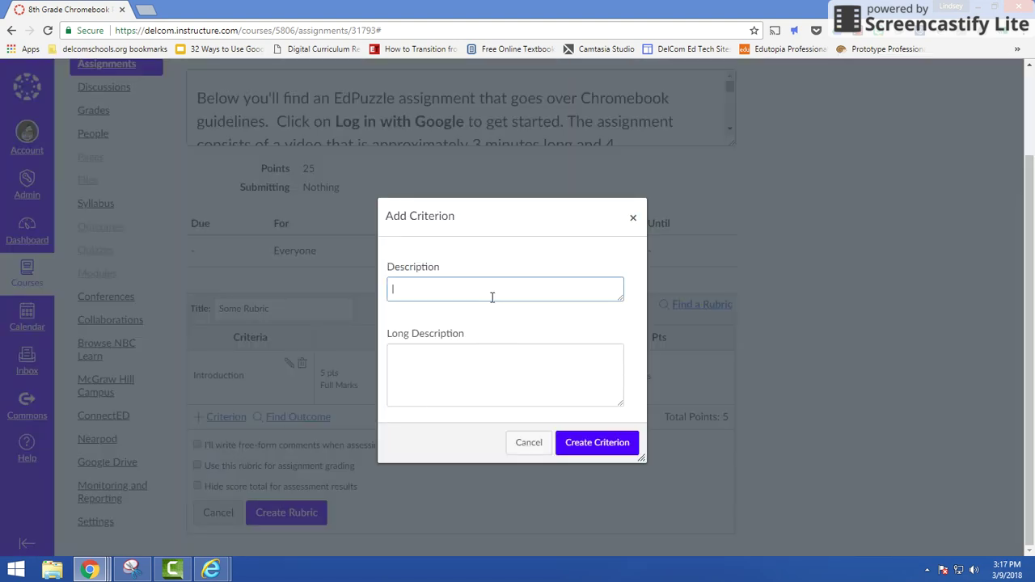
text(Body Paragraph 1)
click(593, 444)
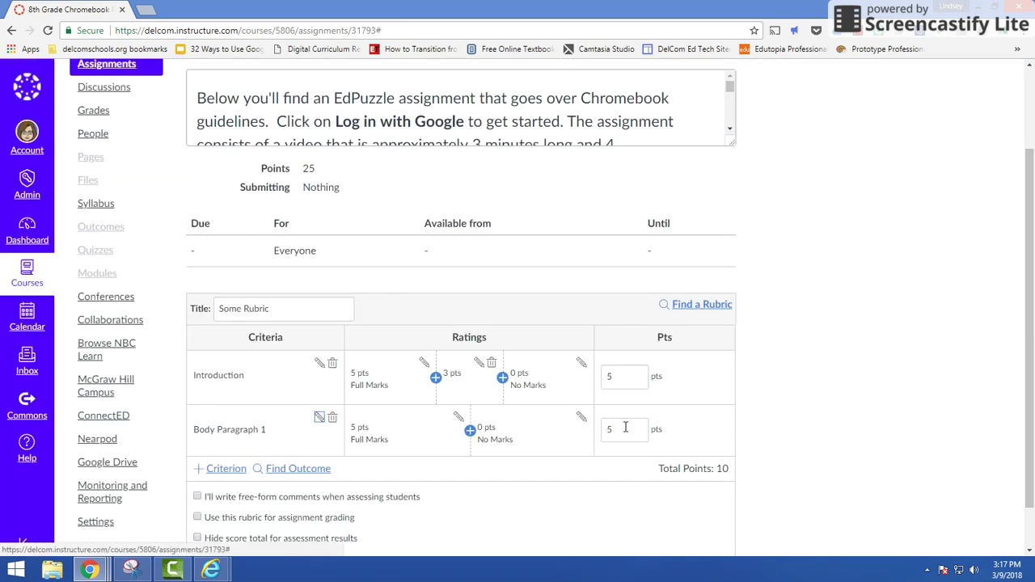
Change Body Paragraph 1's points from 5 to 15, making the rubric total 20
click(625, 428)
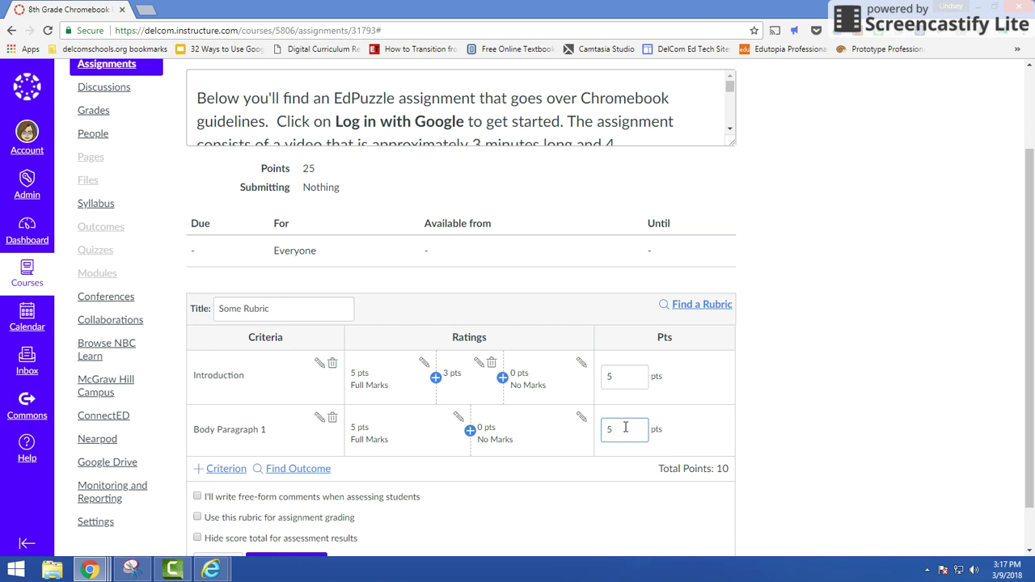
drag(616, 428, 605, 429)
text(15)
click(735, 428)
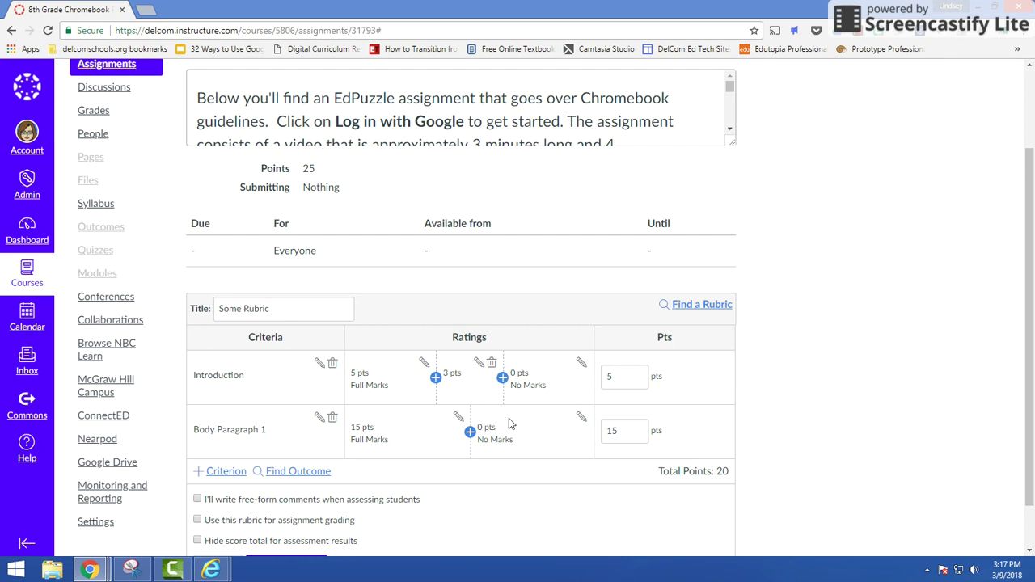
Add 8-point and 4-point ratings to Body Paragraph 1 between 15 and 0 points
click(469, 435)
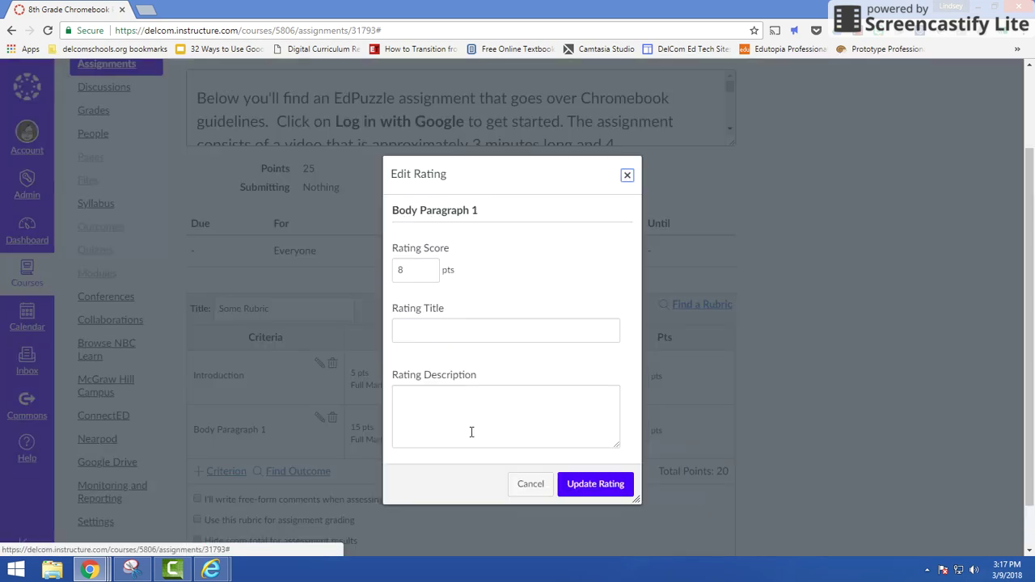
click(411, 330)
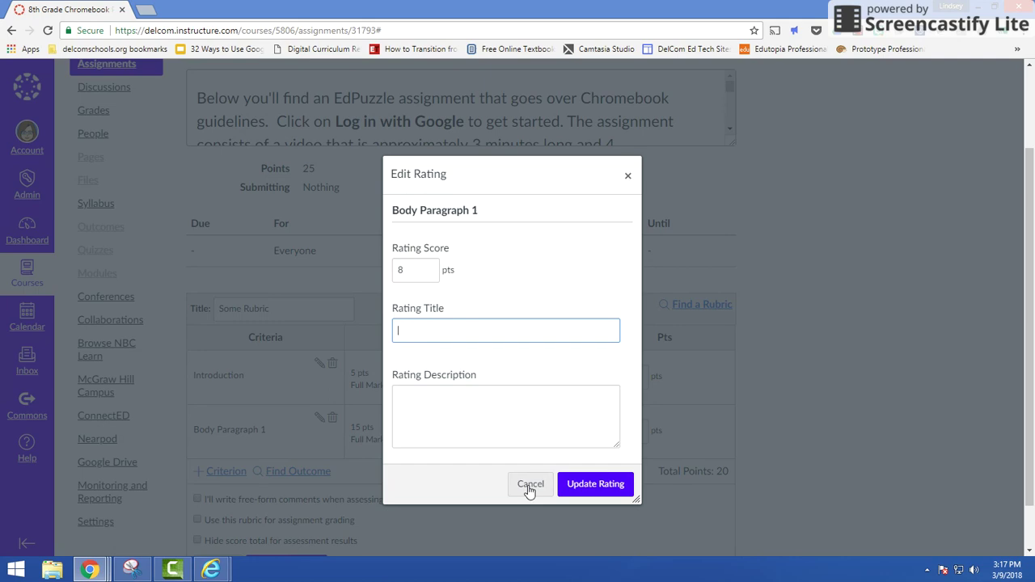
click(596, 484)
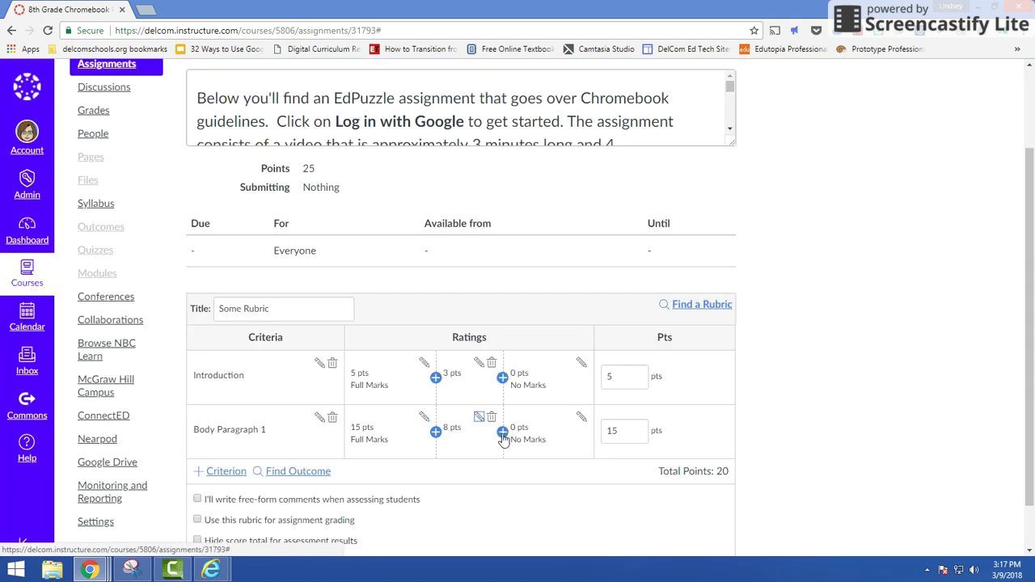
click(502, 432)
click(604, 486)
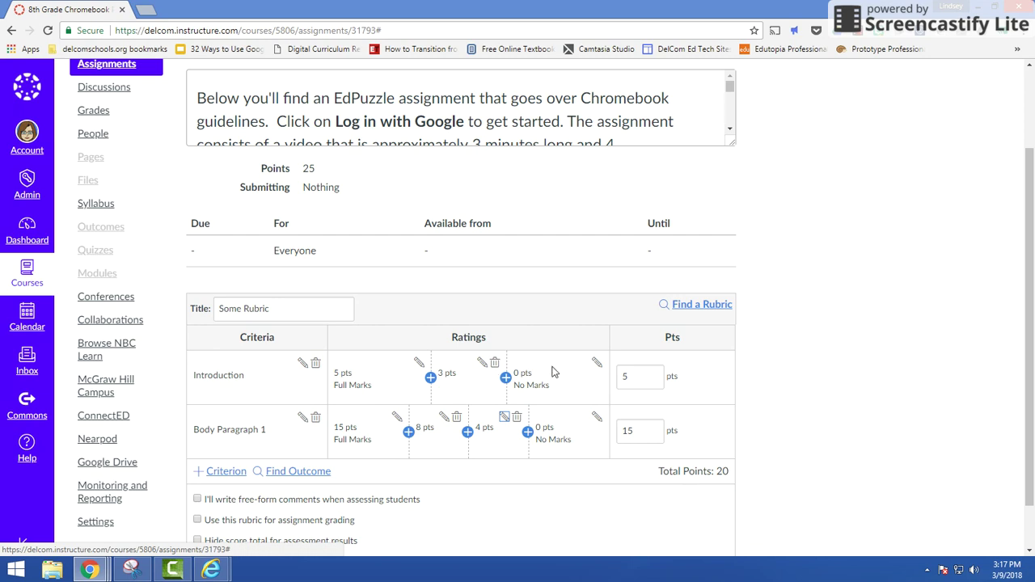
scroll(552, 371, down, 1)
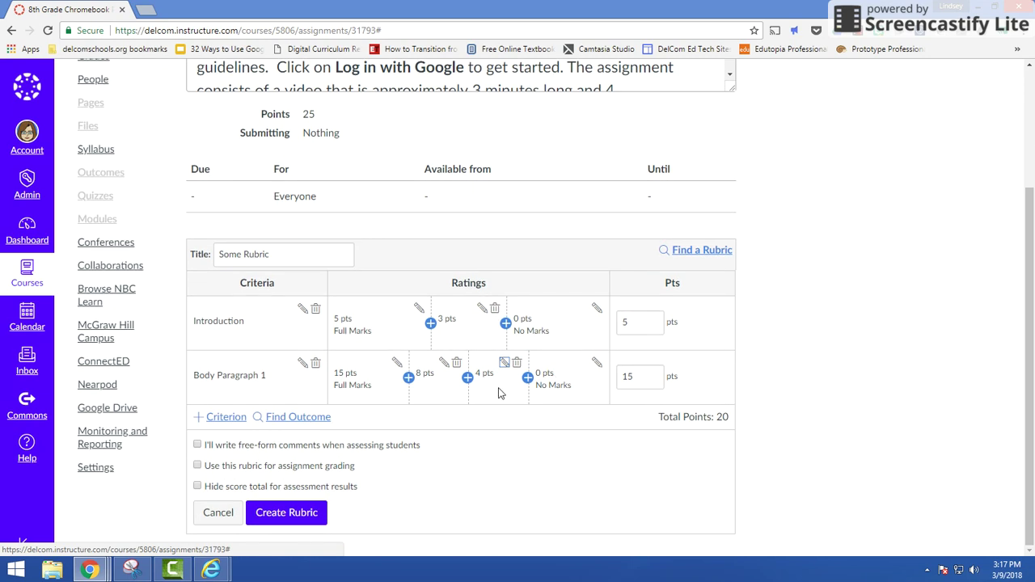
Enable 'Use this rubric for assignment grading' and submit the rubric
click(198, 467)
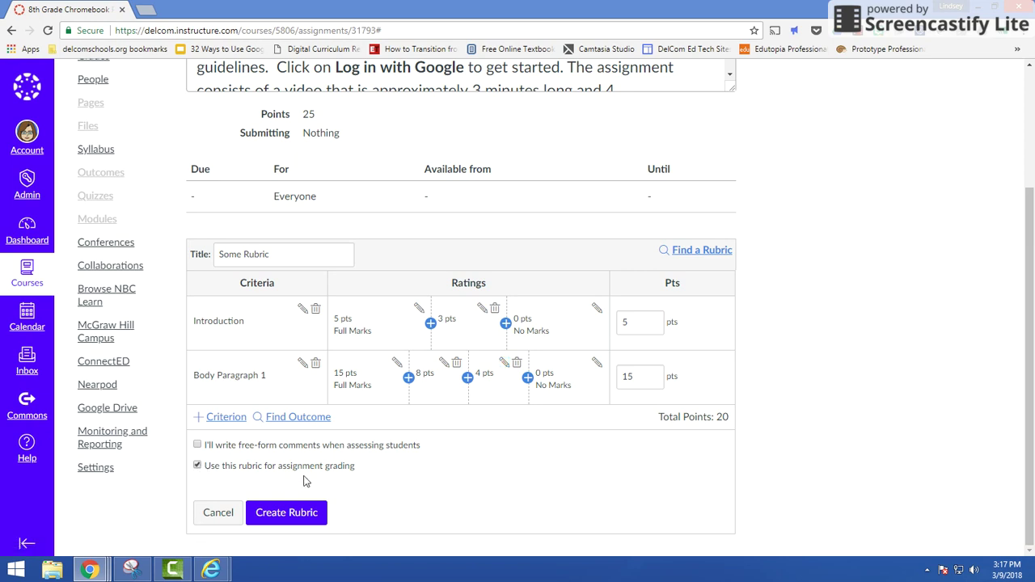
click(308, 521)
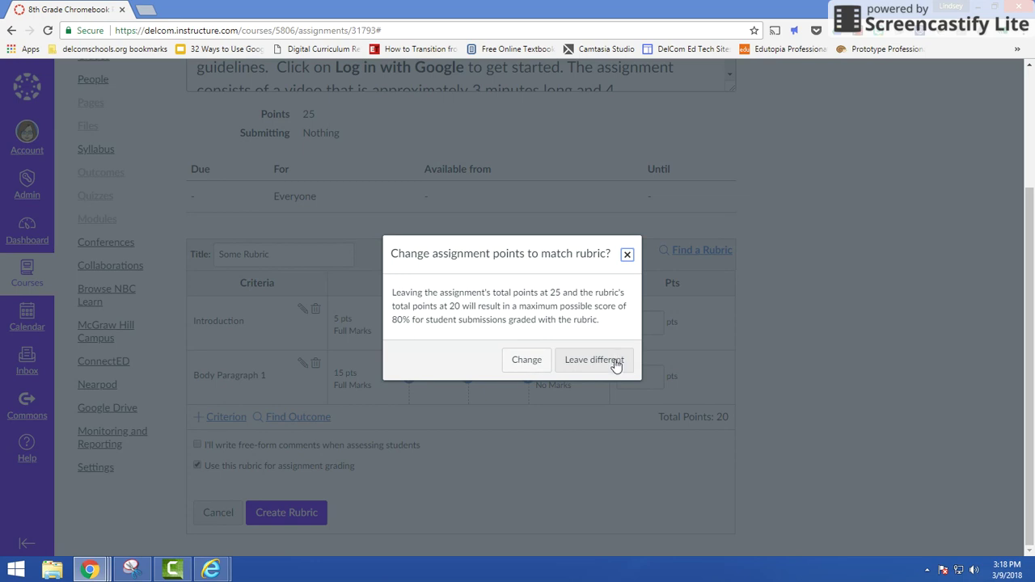
Change the assignment from 25 to 20 points and save rubric 'Some Rubric (1)'
click(524, 360)
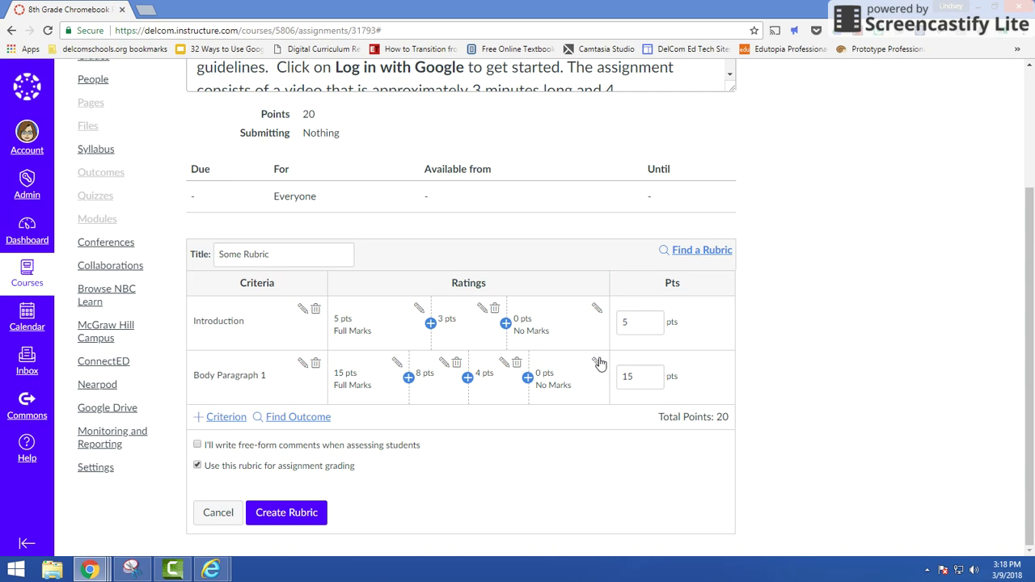
click(288, 513)
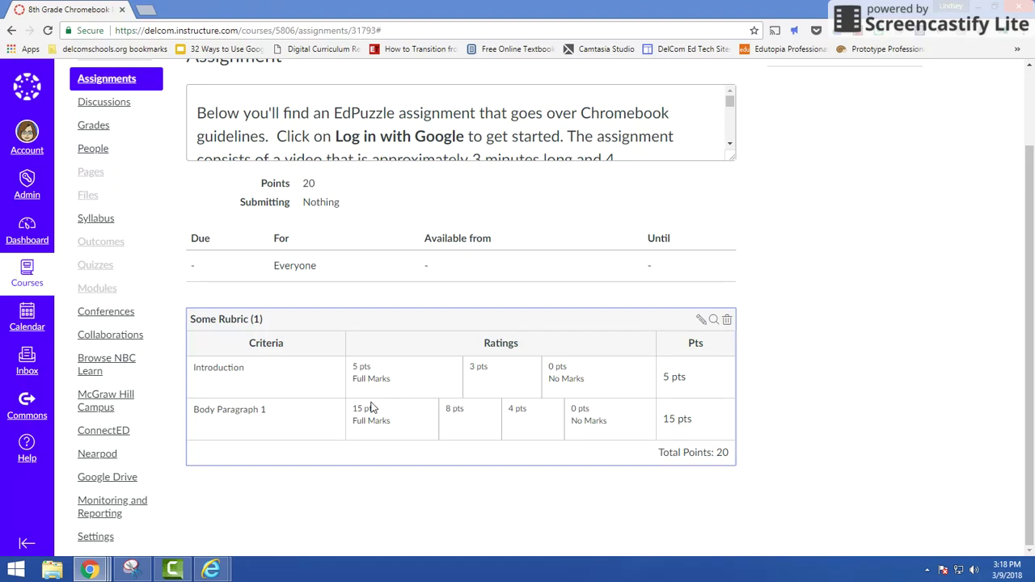
scroll(704, 210, up, 2)
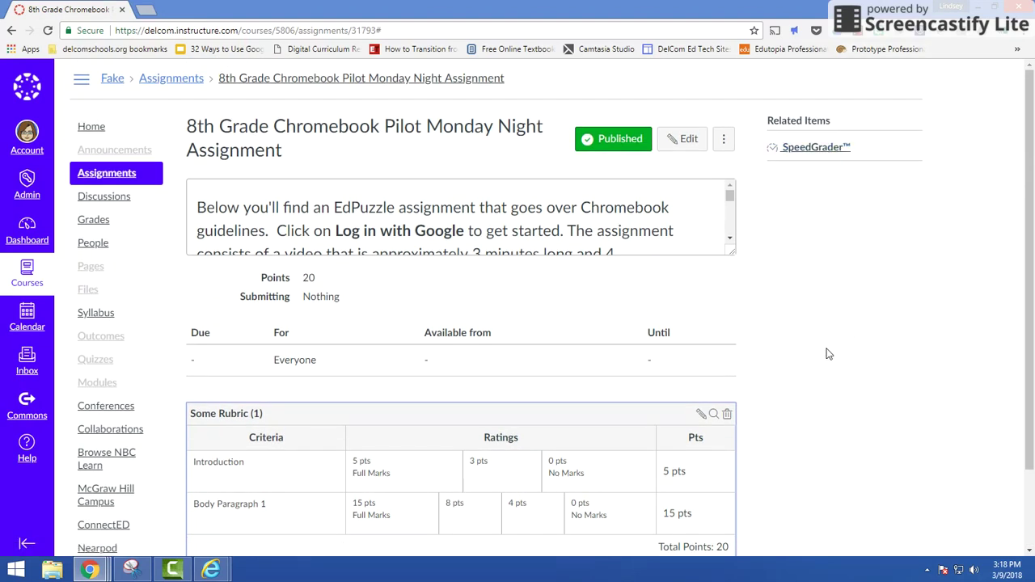
scroll(809, 340, down, 2)
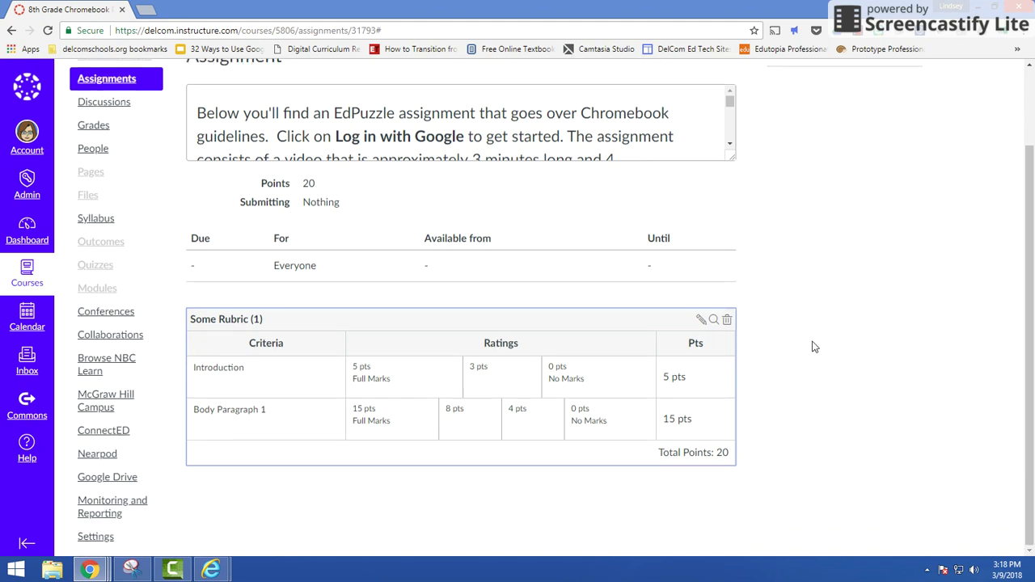